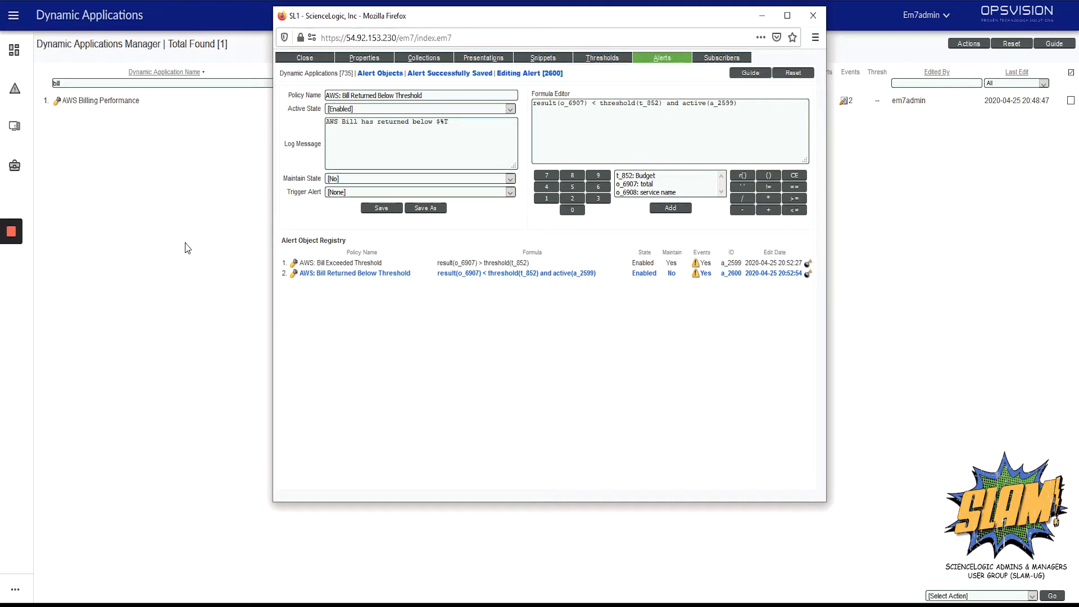
- Open the AWS: Bill Exceeded Threshold alert and add a label argument for o_6908 after o_6907 in its result formula
click(332, 262)
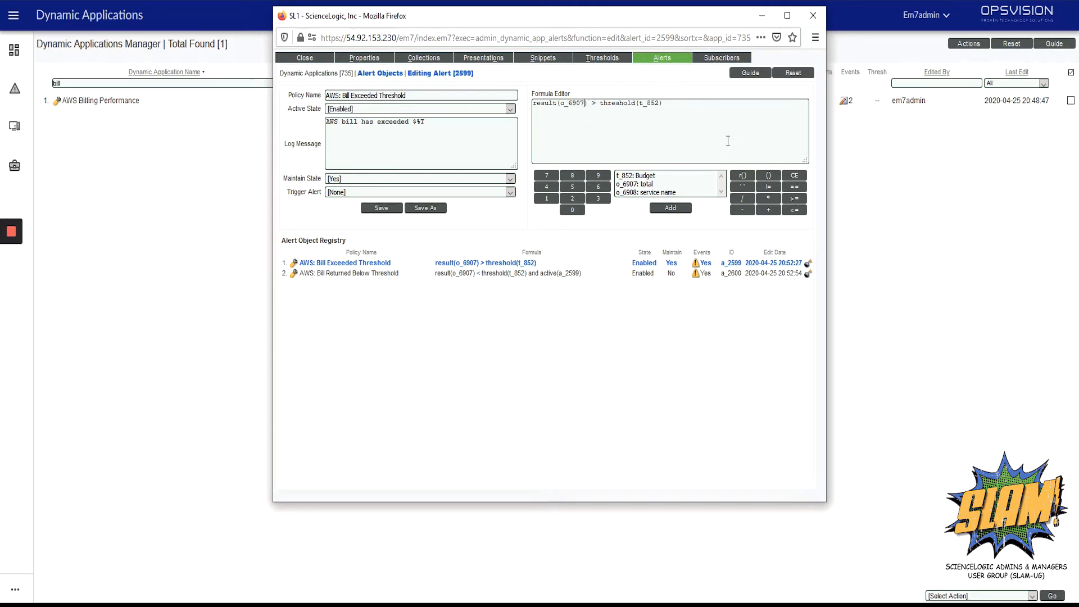
text(, label=)
text(o_6908)
text(")
- Correct the quotation marks around o_6908 so the formula's argument reads label="o_6908"
key(Left)
key(Left)
key(Left)
key(Left)
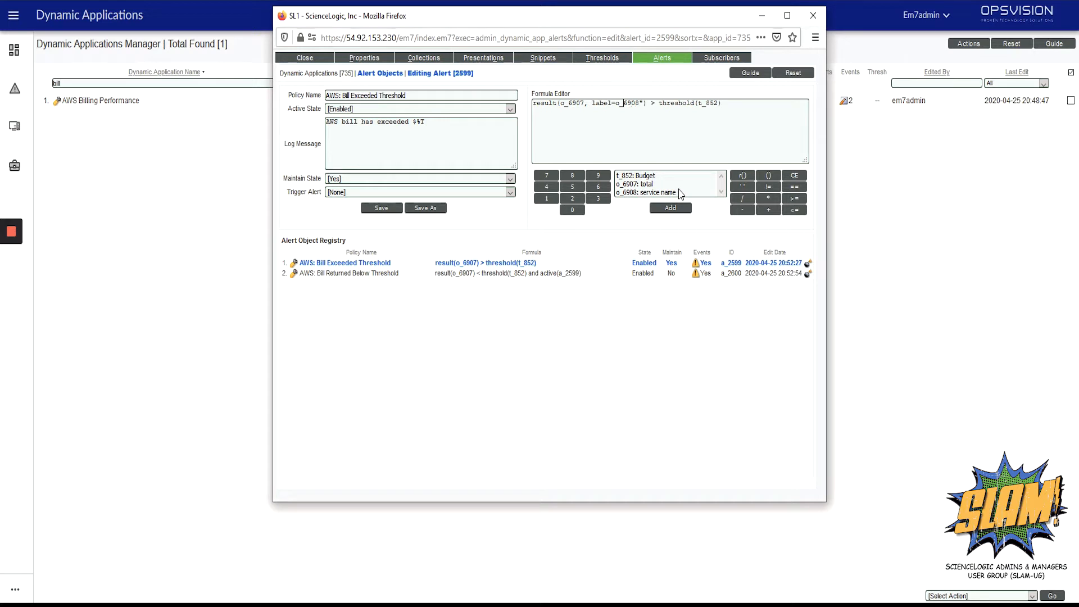
text(")
text("")
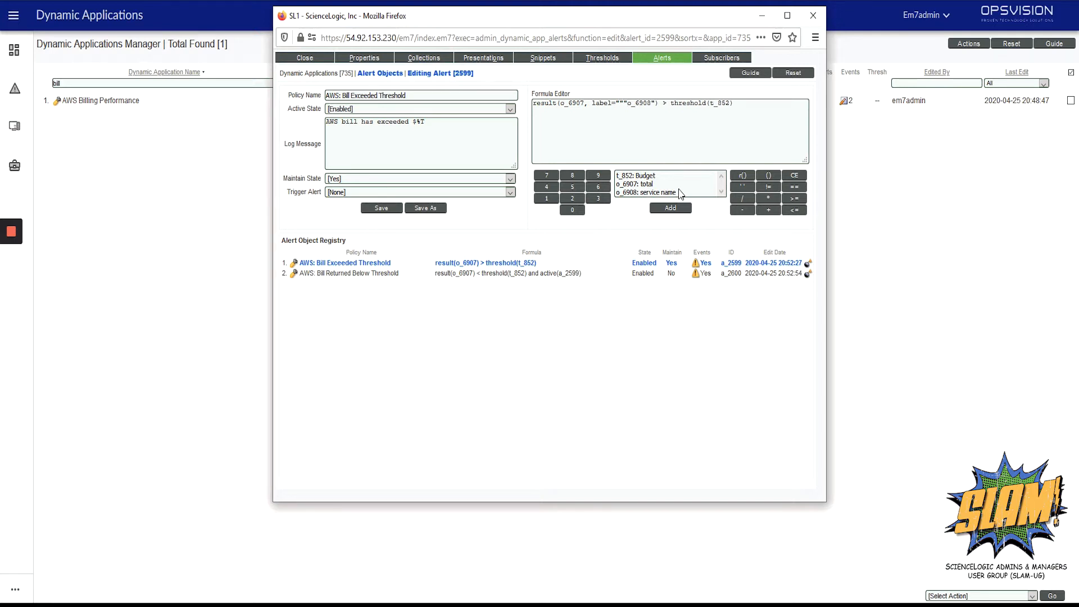
key(Right)
key(Right)
text("")
key(ctrl+z)
key(BackSpace)
key(BackSpace)
click(594, 104)
- Insert "for %L" after "AWS bill" in the exceeded alert's log message and save the alert
click(361, 121)
text(for %L)
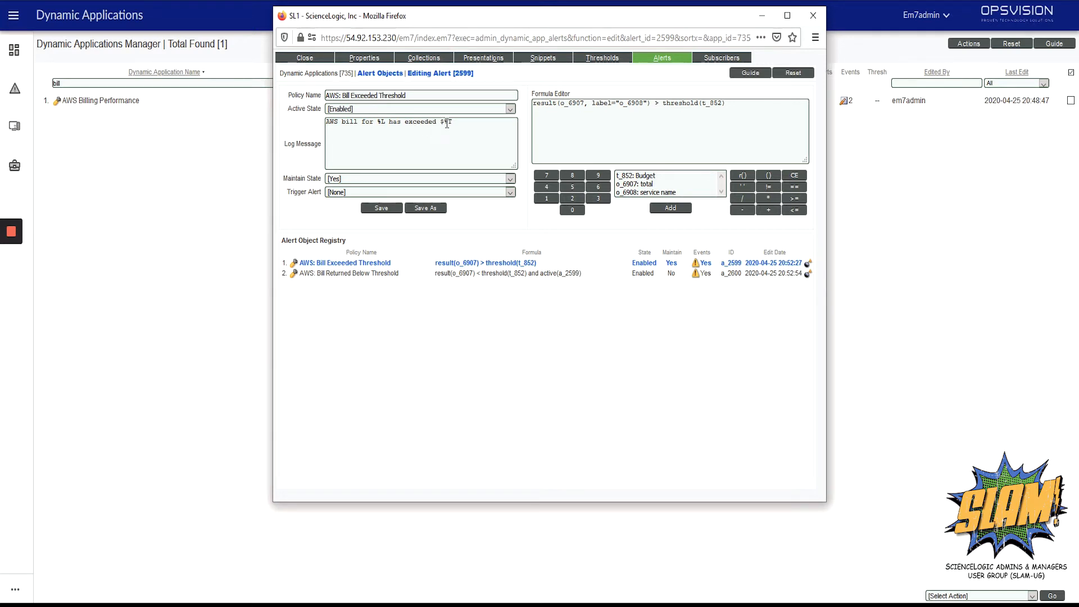
click(378, 210)
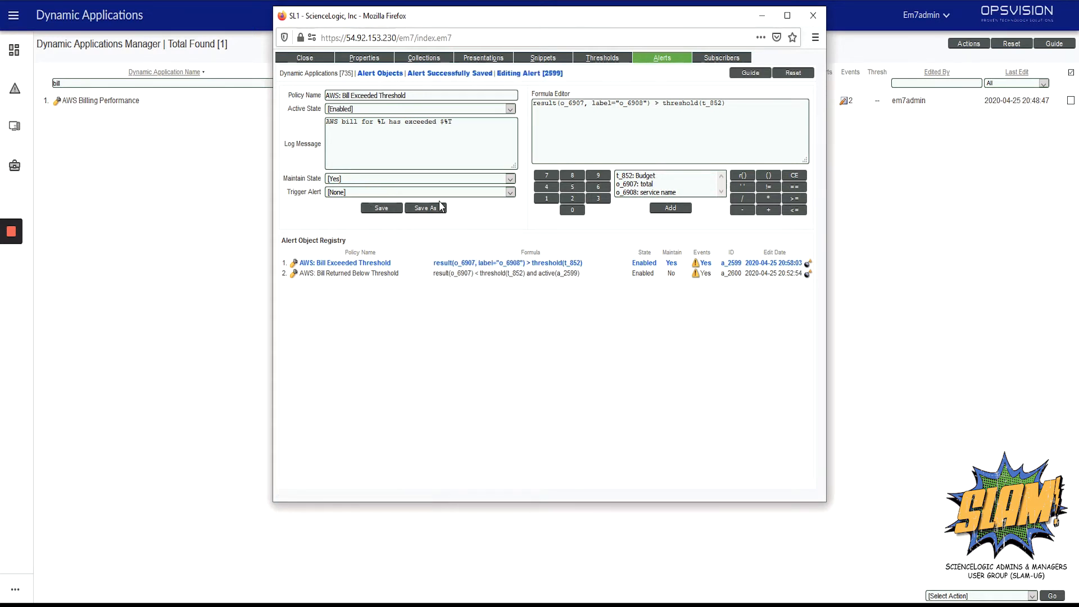
- Open the AWS: Bill Returned Below Threshold alert and add label="o_6908" after o_6907 in its result formula
click(379, 273)
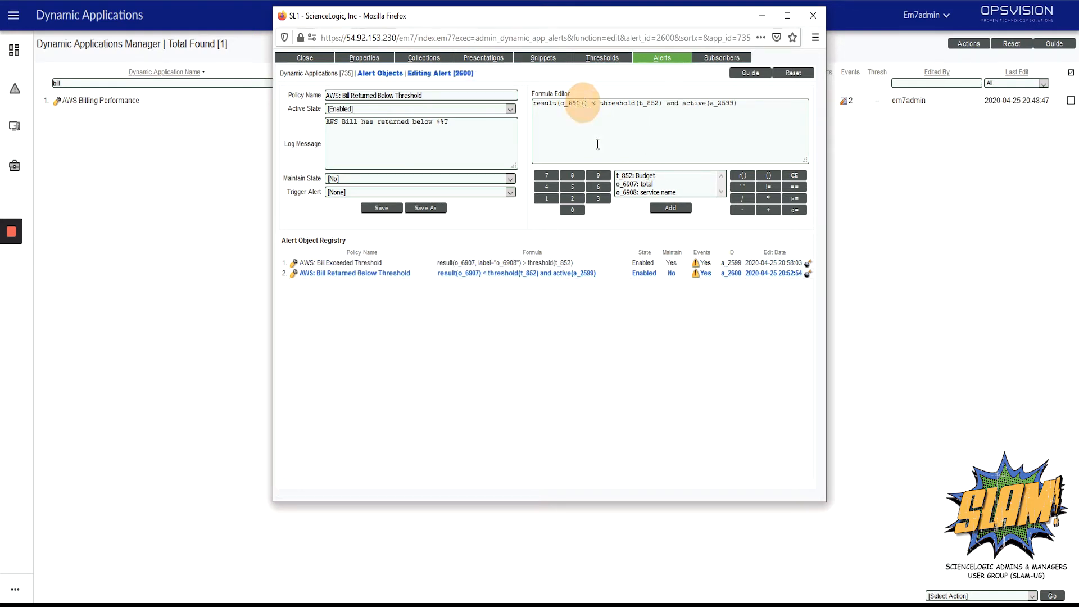
text(, a)
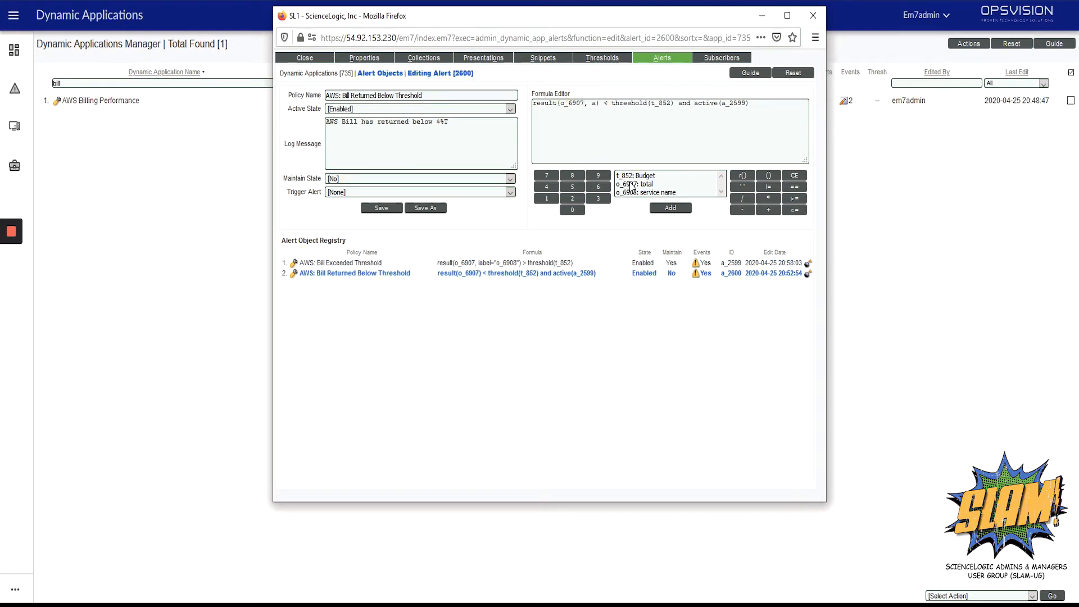
key(BackSpace)
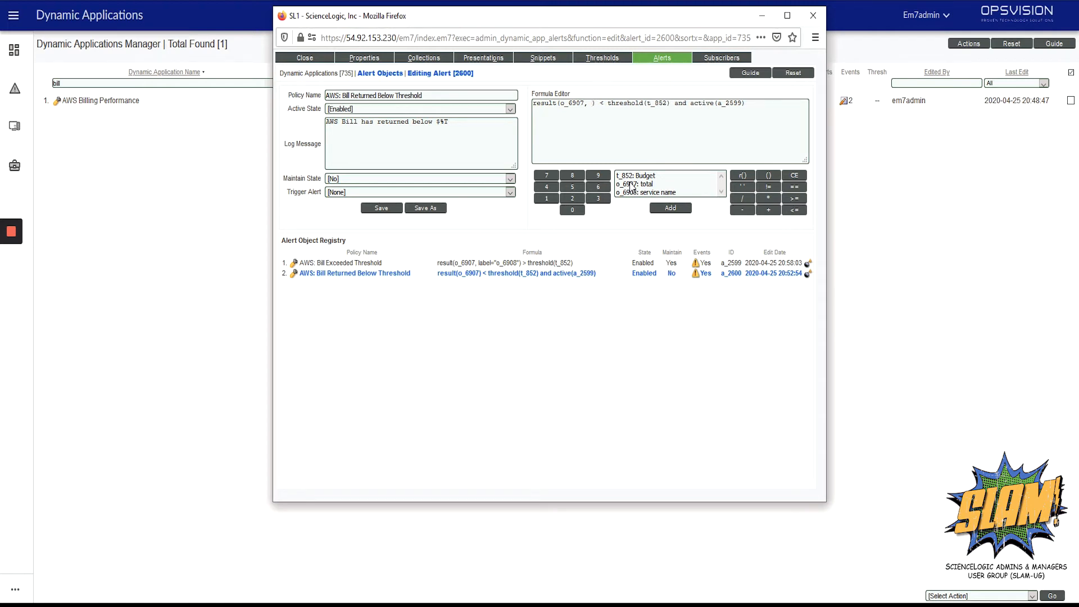
text(label=)
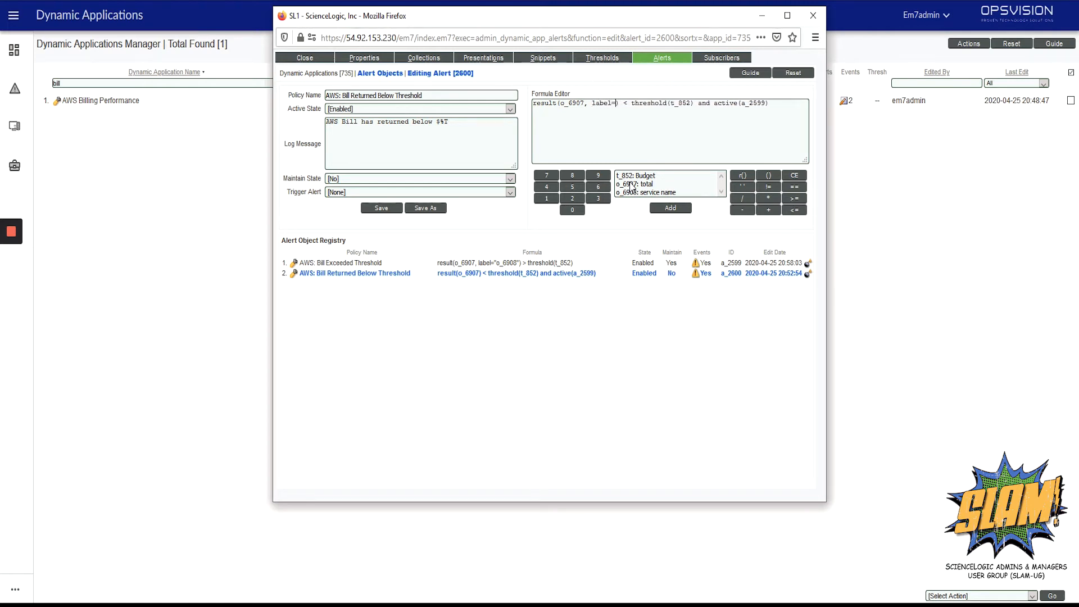
text(")
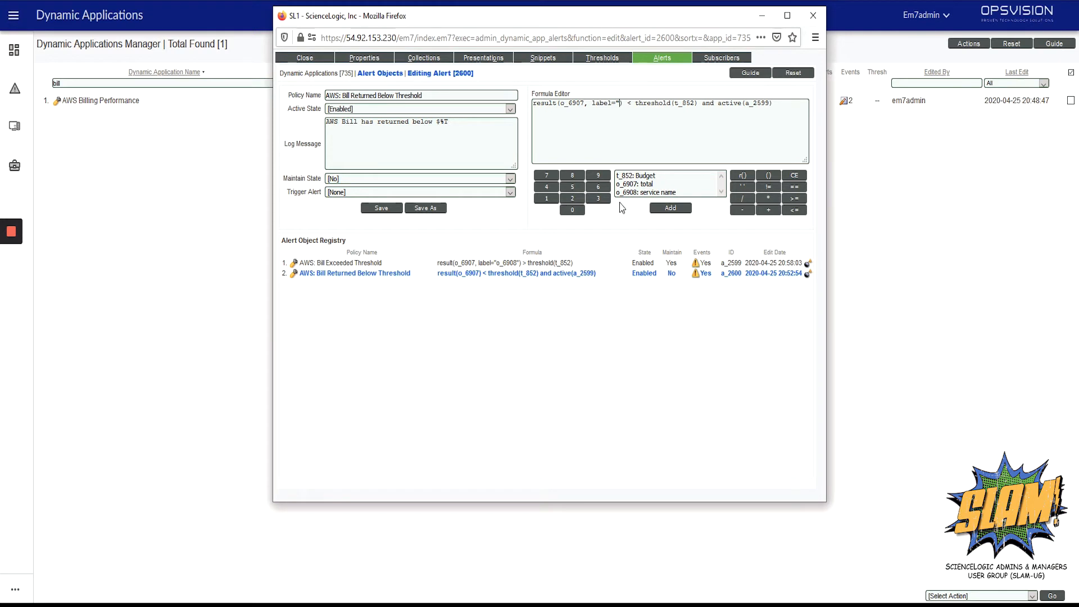
text(o_)
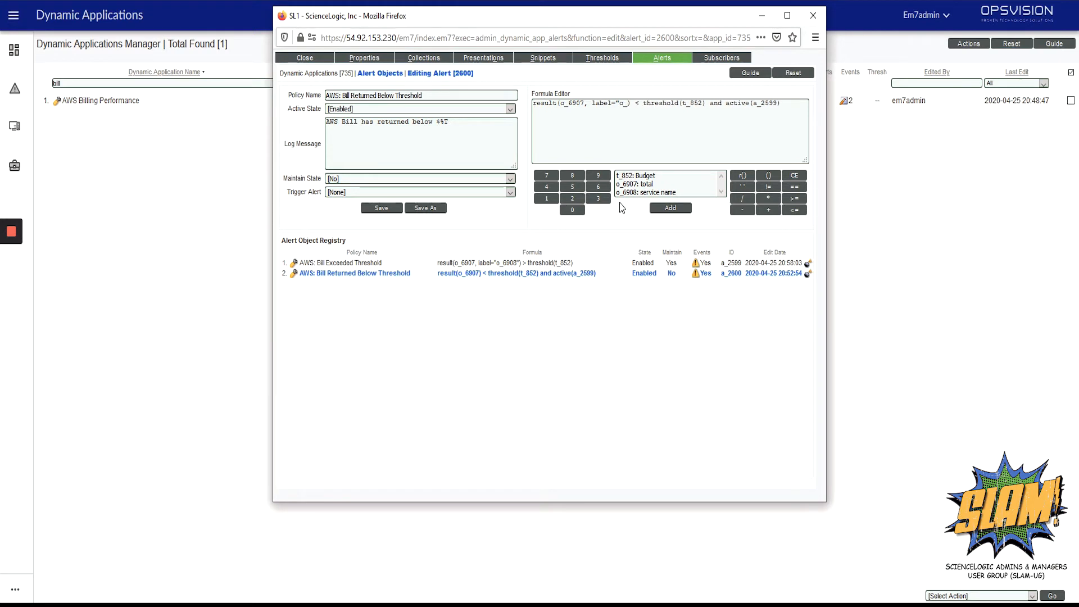
text(6908")
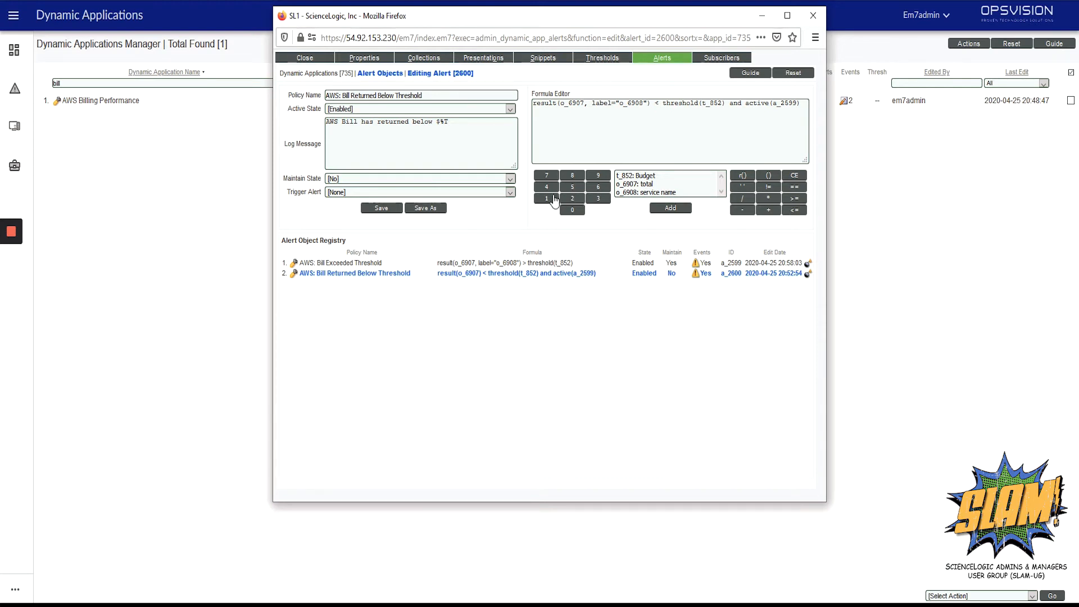
- Change the returned-below alert's log message to "AWS bill for %L has returned below $%T" and save the alert
click(348, 121)
key(BackSpace)
key(BackSpace)
text(bi)
key(Right)
key(Right)
text(for %L)
click(383, 211)
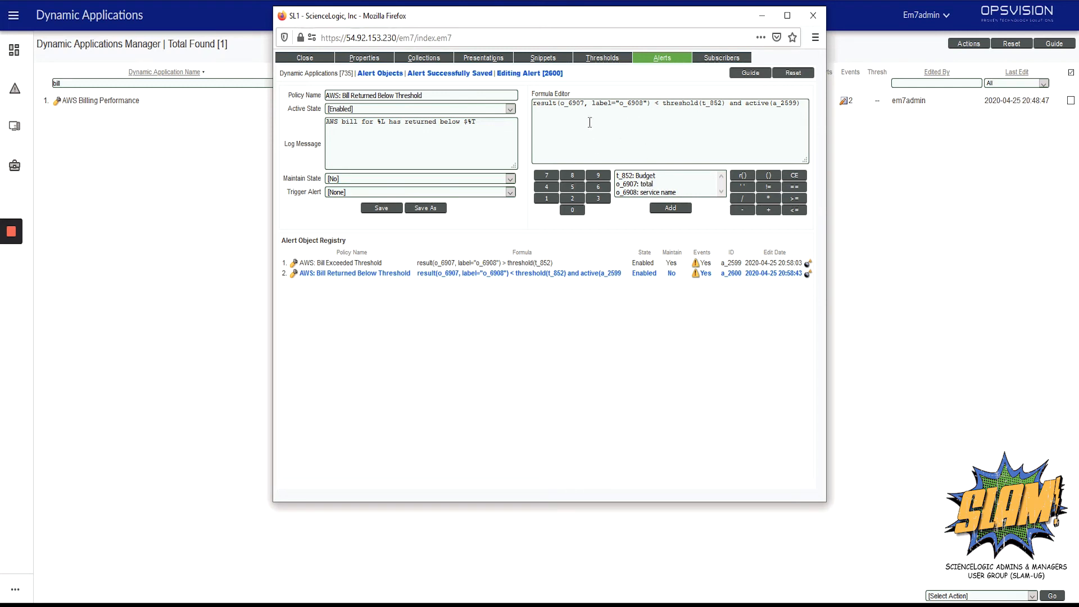
- Wrap o_6907 in float() in the returned-below alert's formula and save the alert
click(561, 106)
text(float()
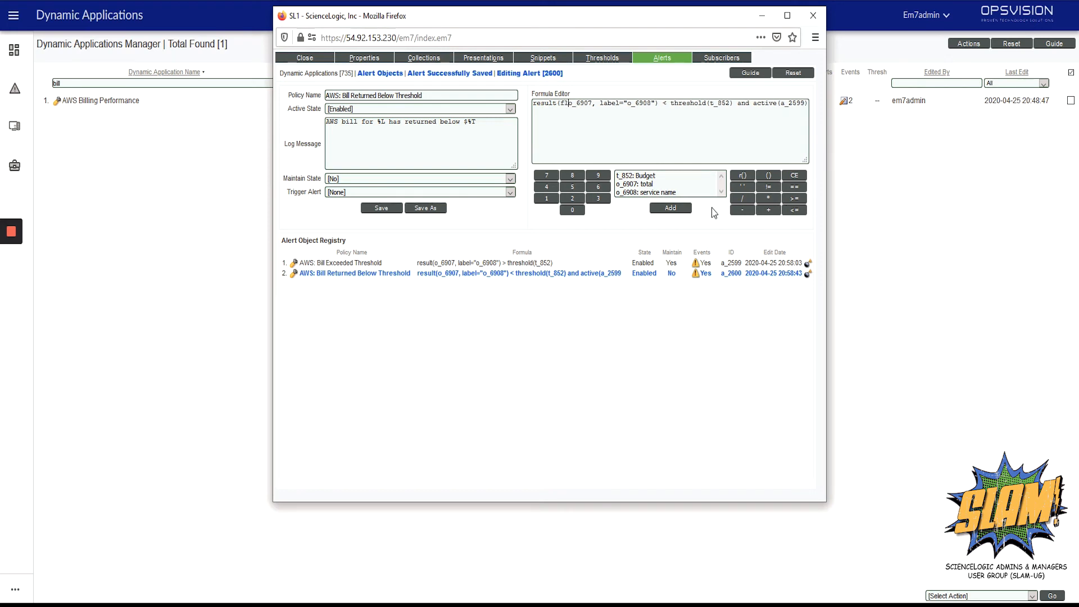
key(Right)
key(Right)
key(Right)
key(Right)
key(Right)
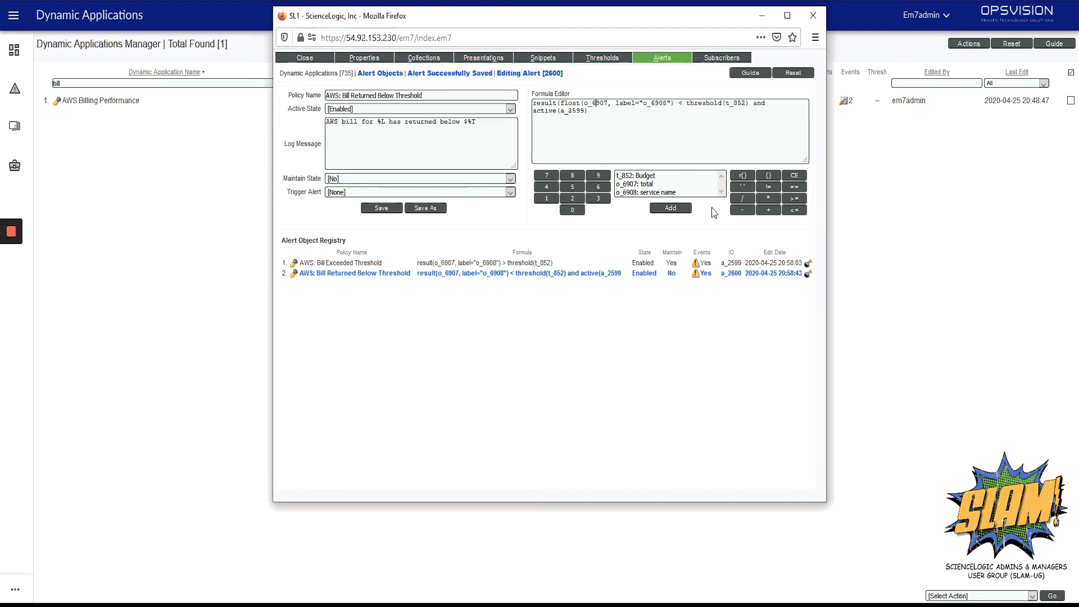
text())
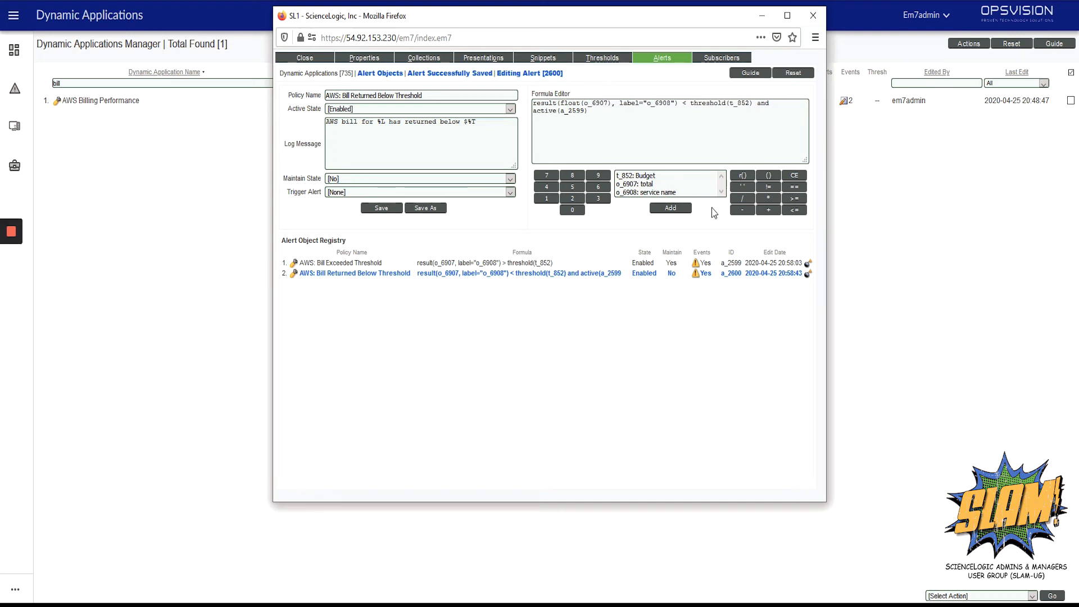
click(377, 213)
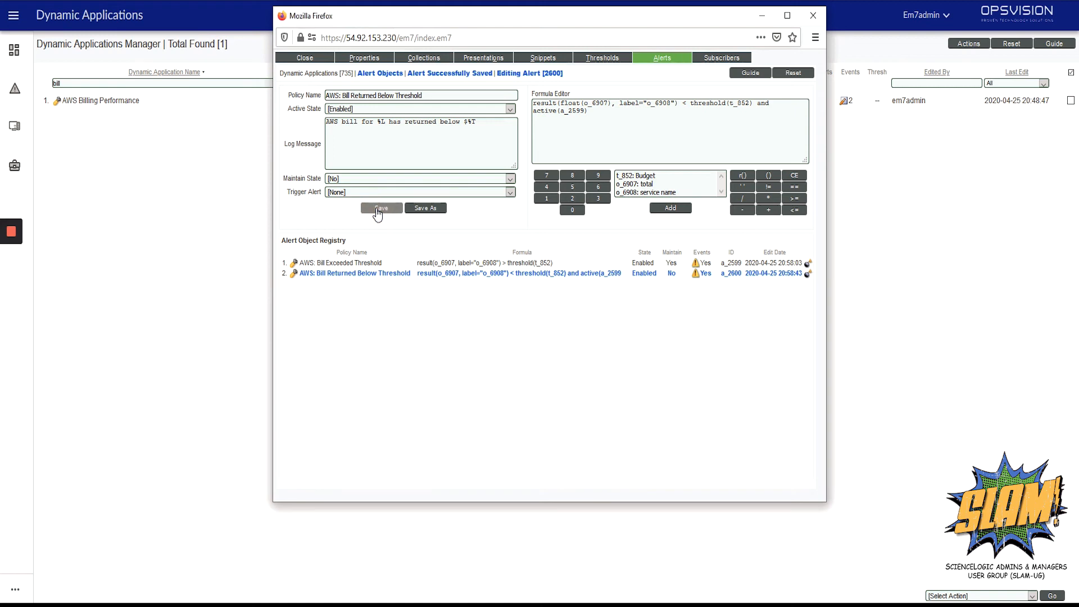